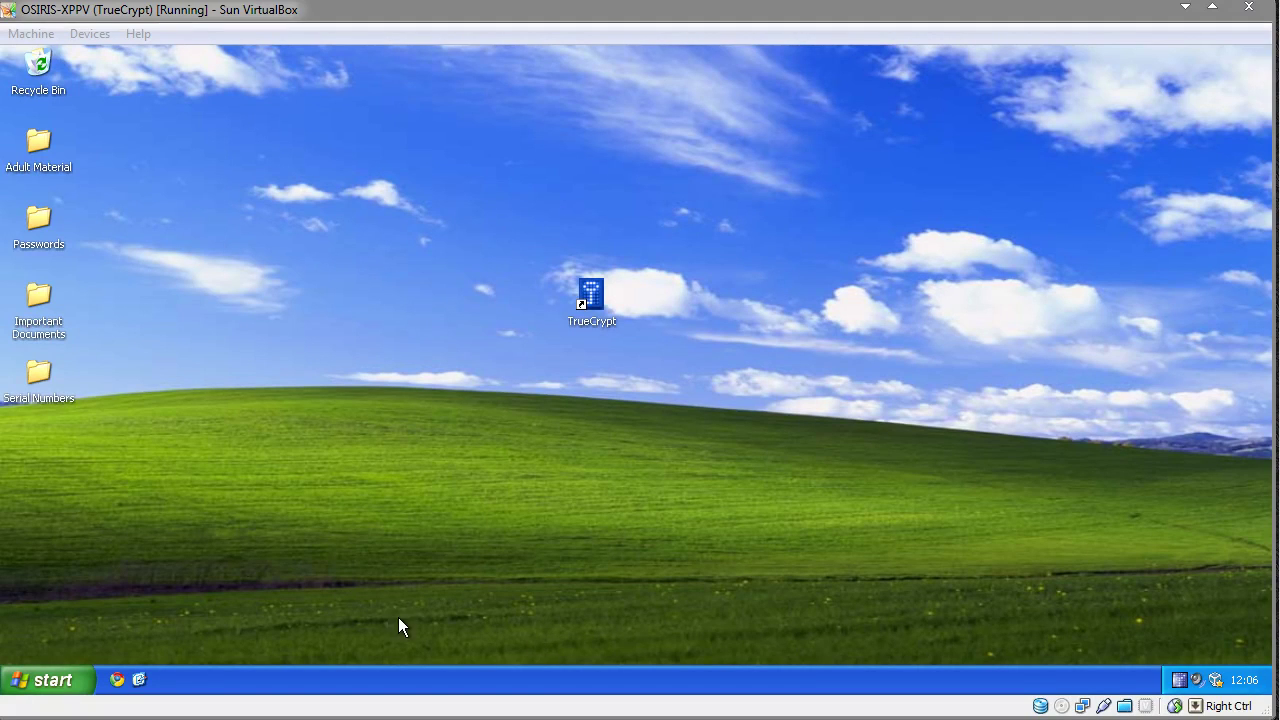
Move the Adult Material, Passwords, Important Documents and Serial Numbers folders together toward the middle of the desktop
left_click_drag(110, 395, 251, 155)
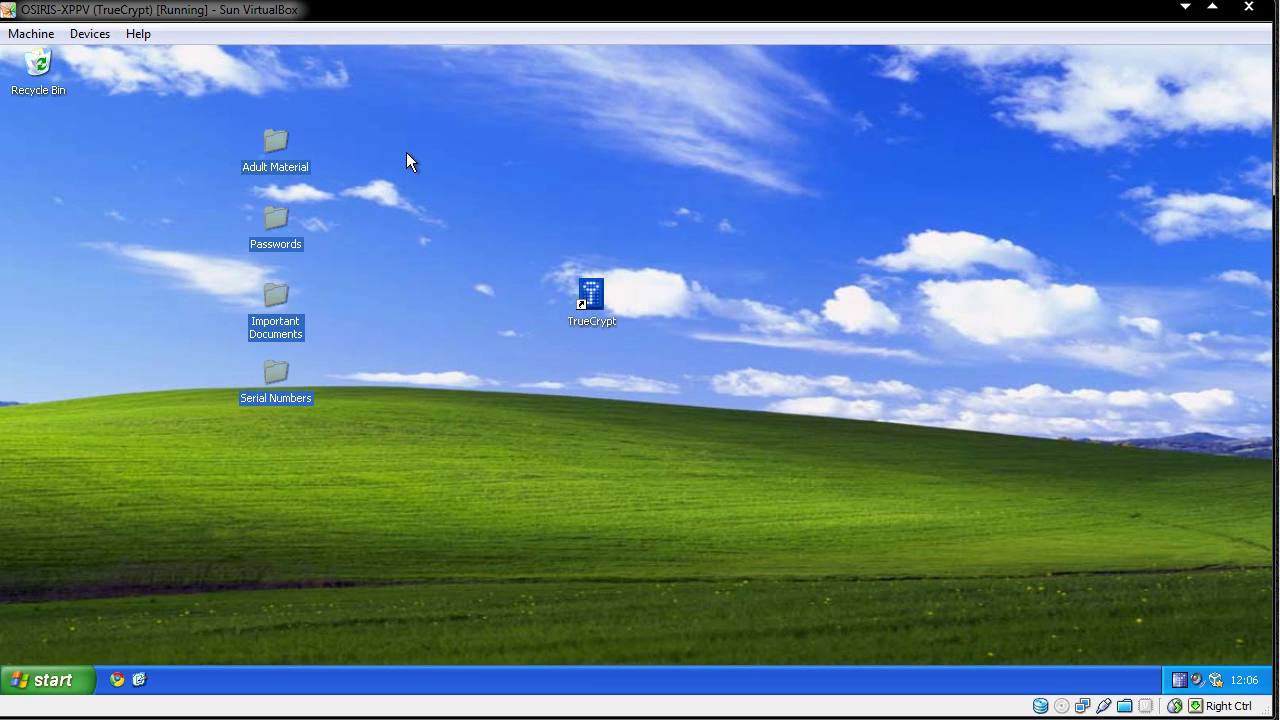
left_click(640, 348)
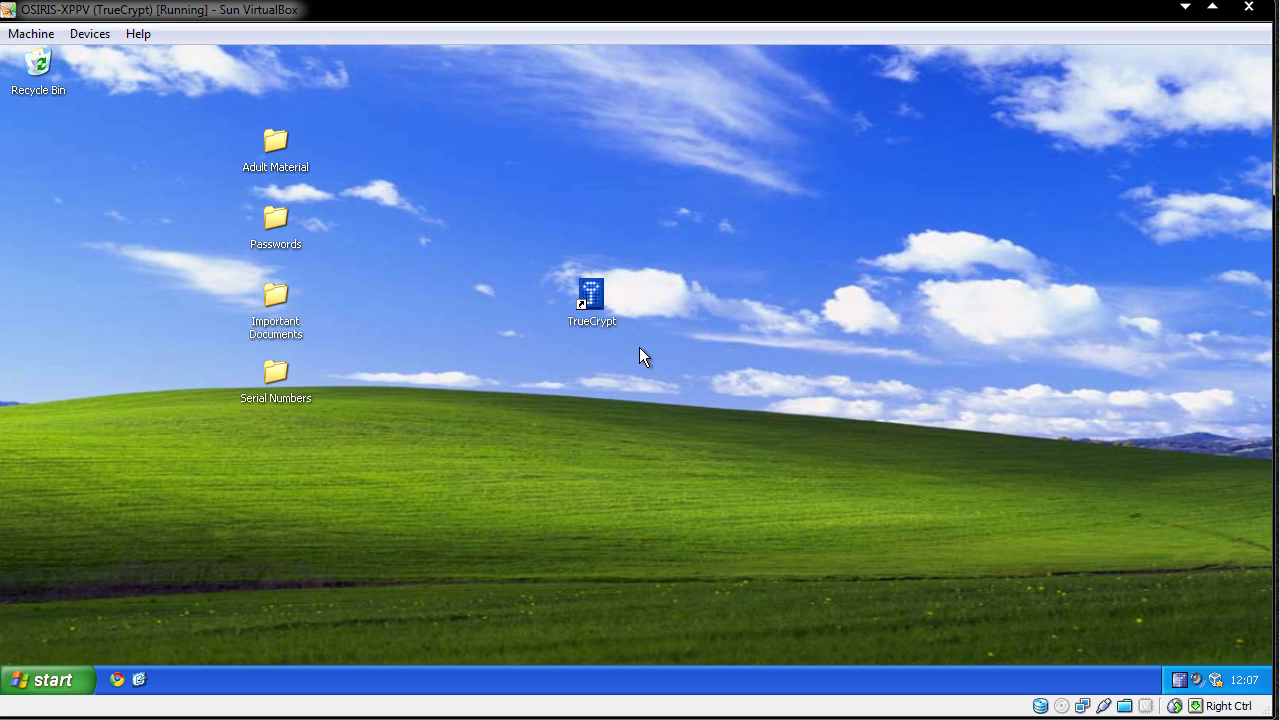
Launch TrueCrypt and start creating an encrypted file container as a standard TrueCrypt volume
double_click(597, 299)
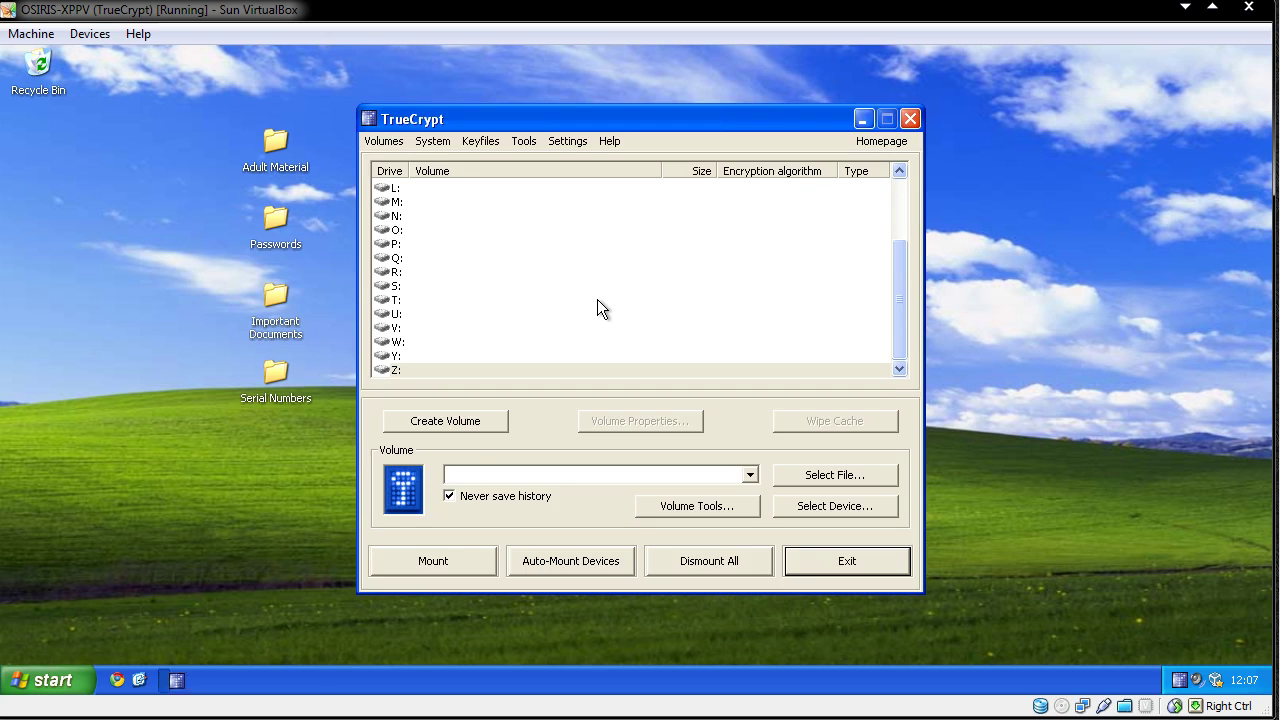
left_click(456, 420)
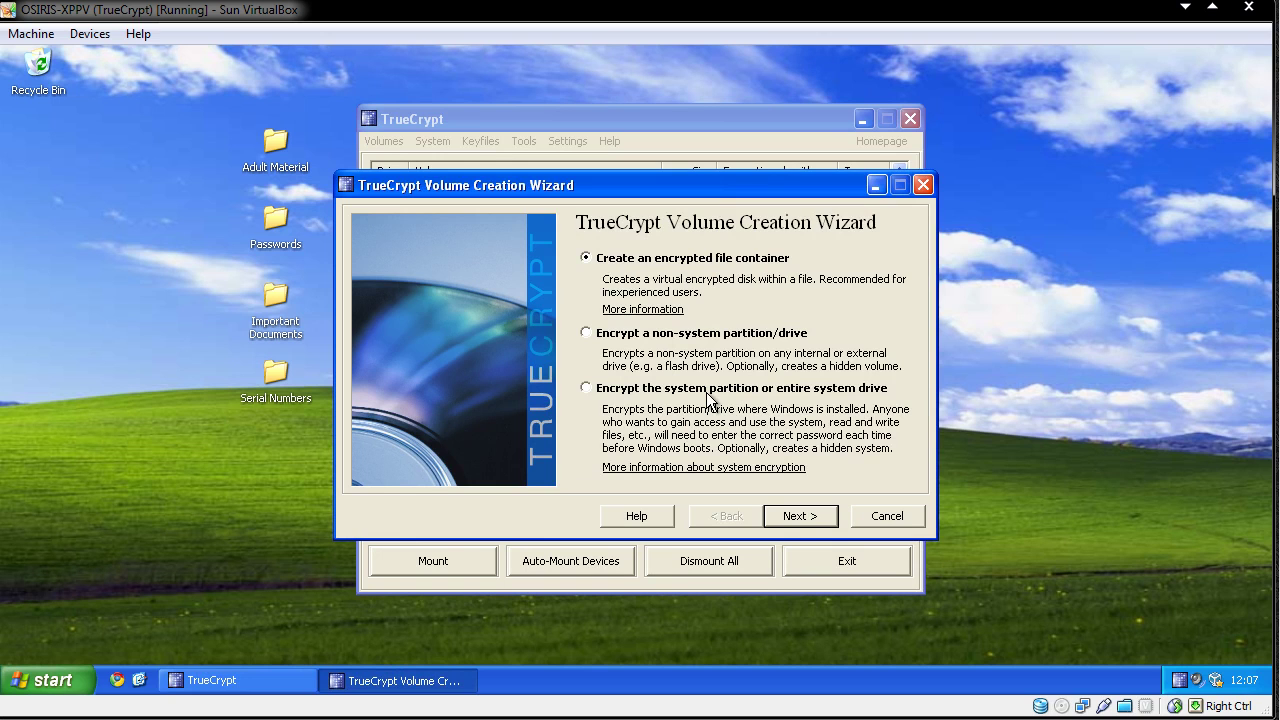
left_click(806, 518)
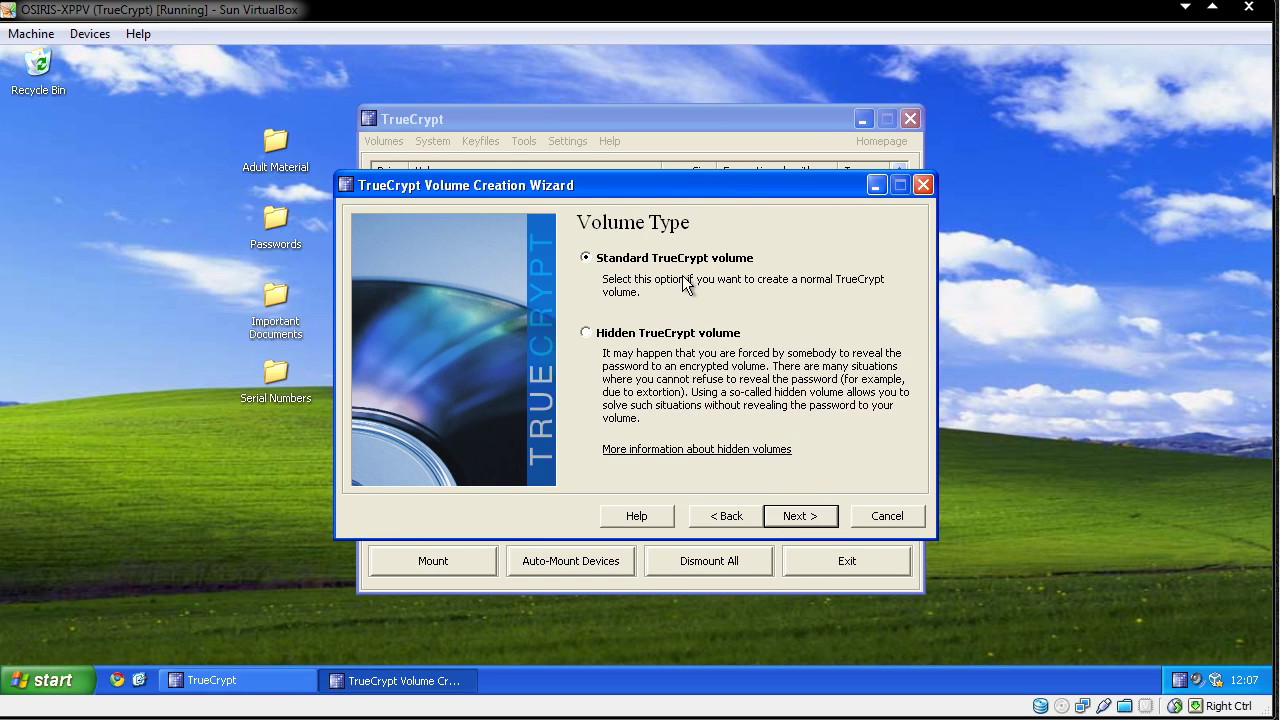
left_click(800, 516)
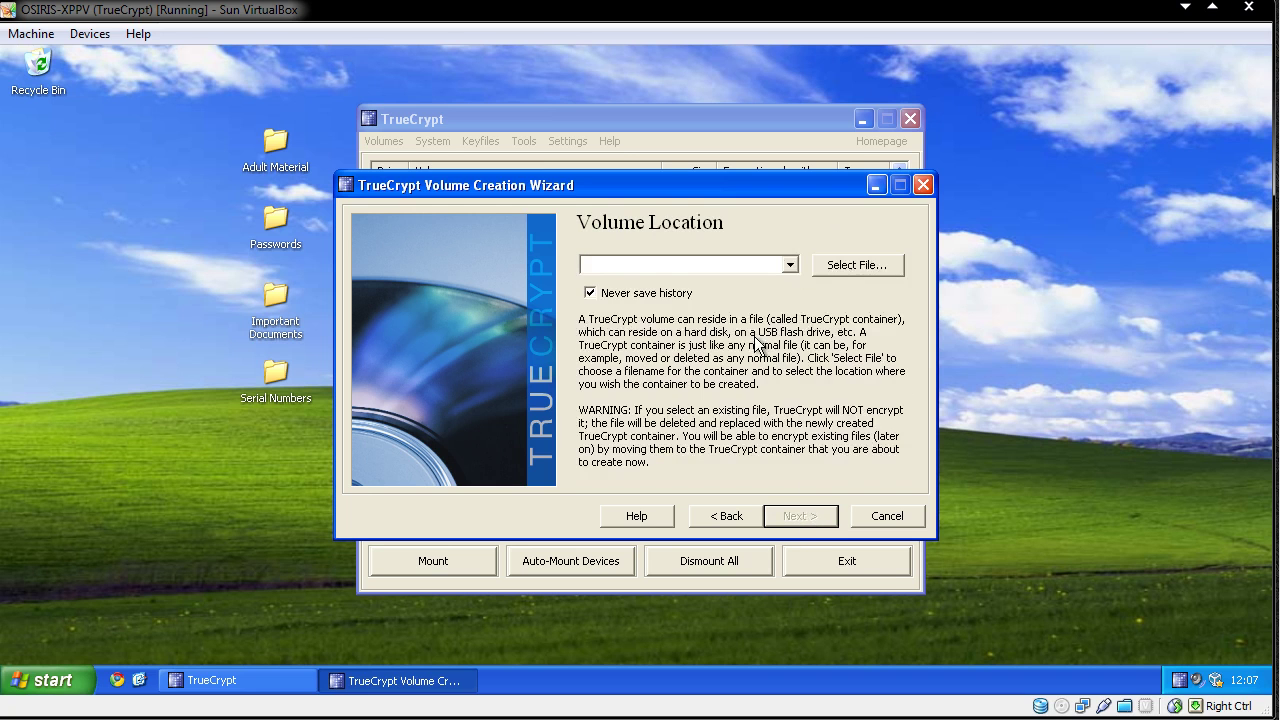
Set the volume location to a new container file named protected on the Desktop
left_click(877, 265)
left_click(390, 350)
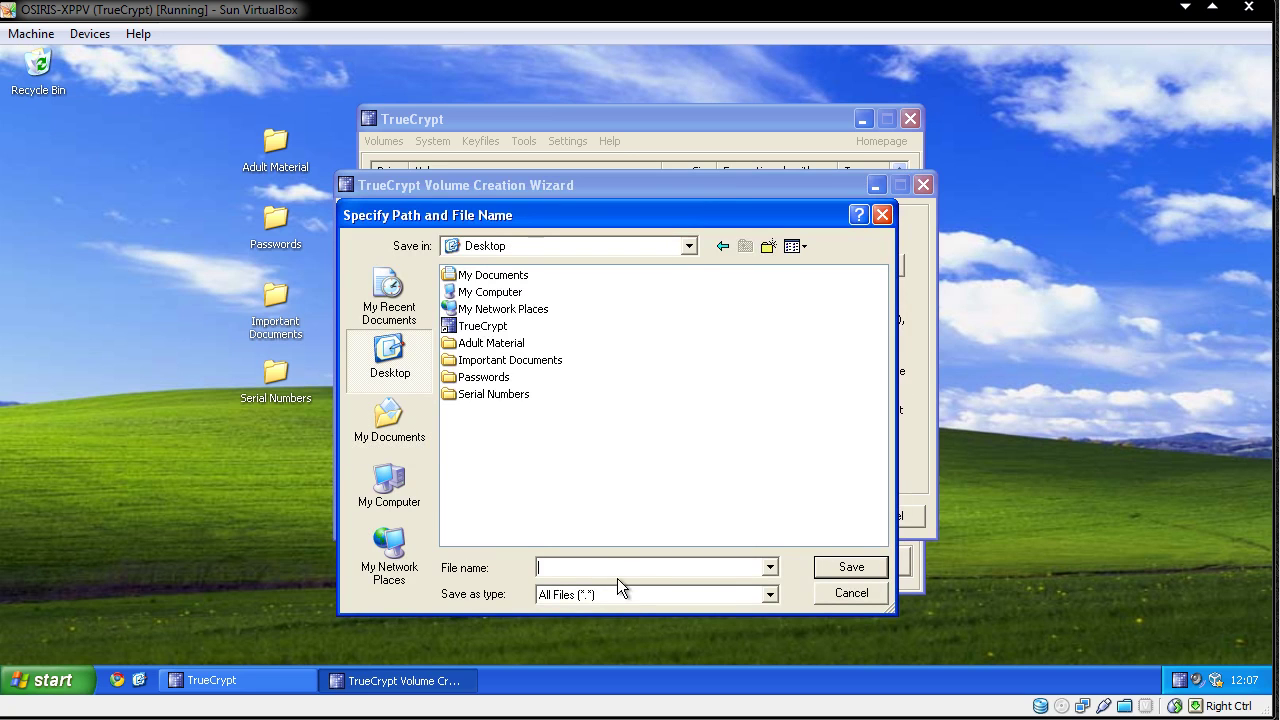
left_click(617, 567)
type("protected")
key("Return")
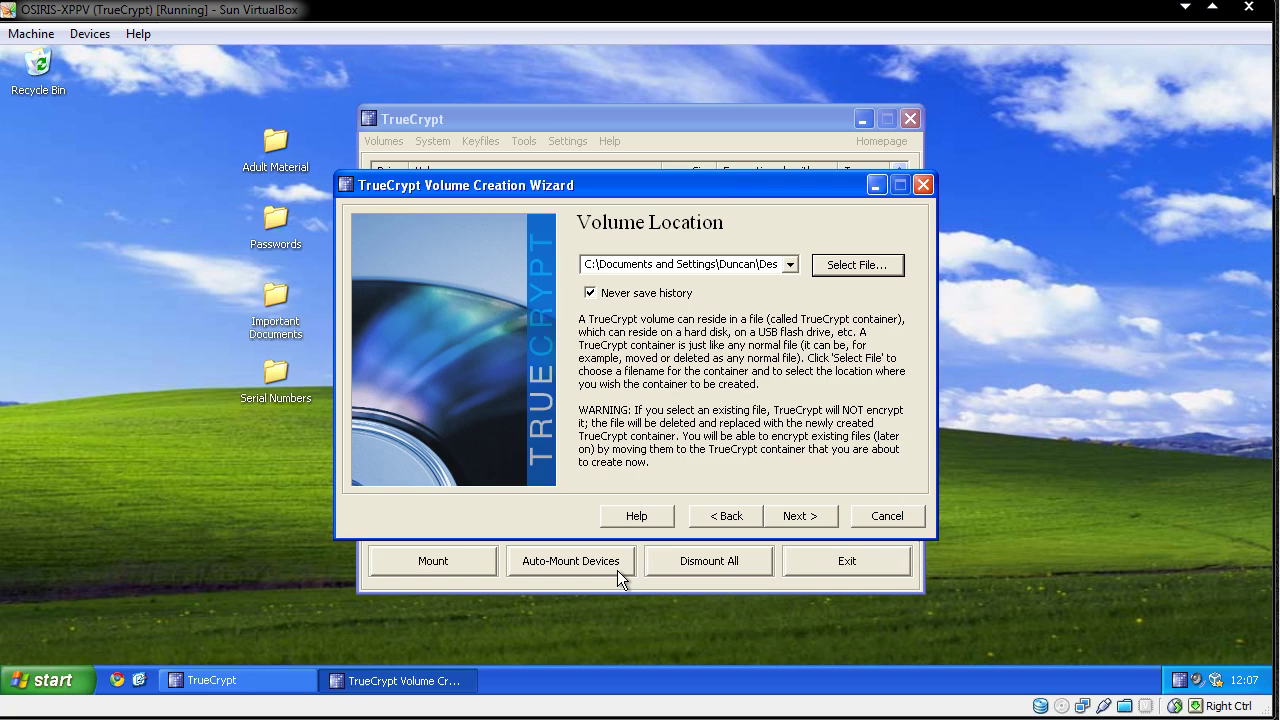
left_click(819, 516)
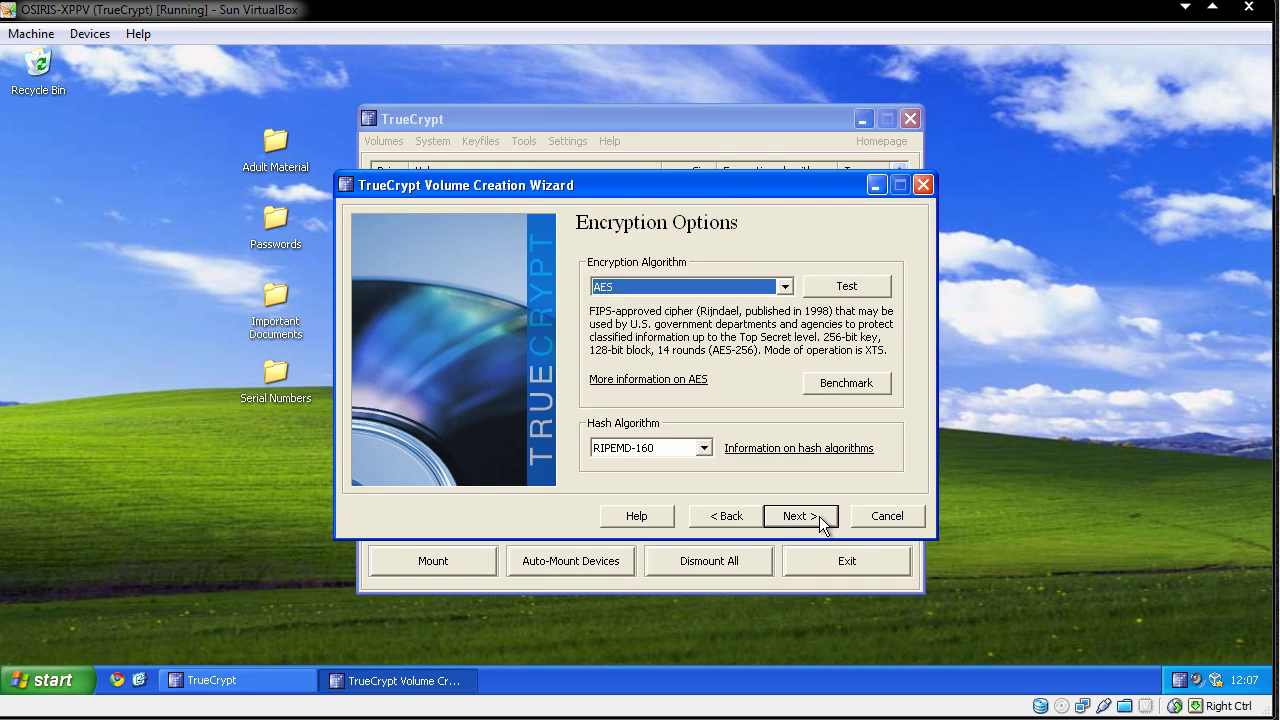
Use AES encryption with the RIPEMD-160 hash algorithm and set the volume size to 20 MB
left_click(714, 286)
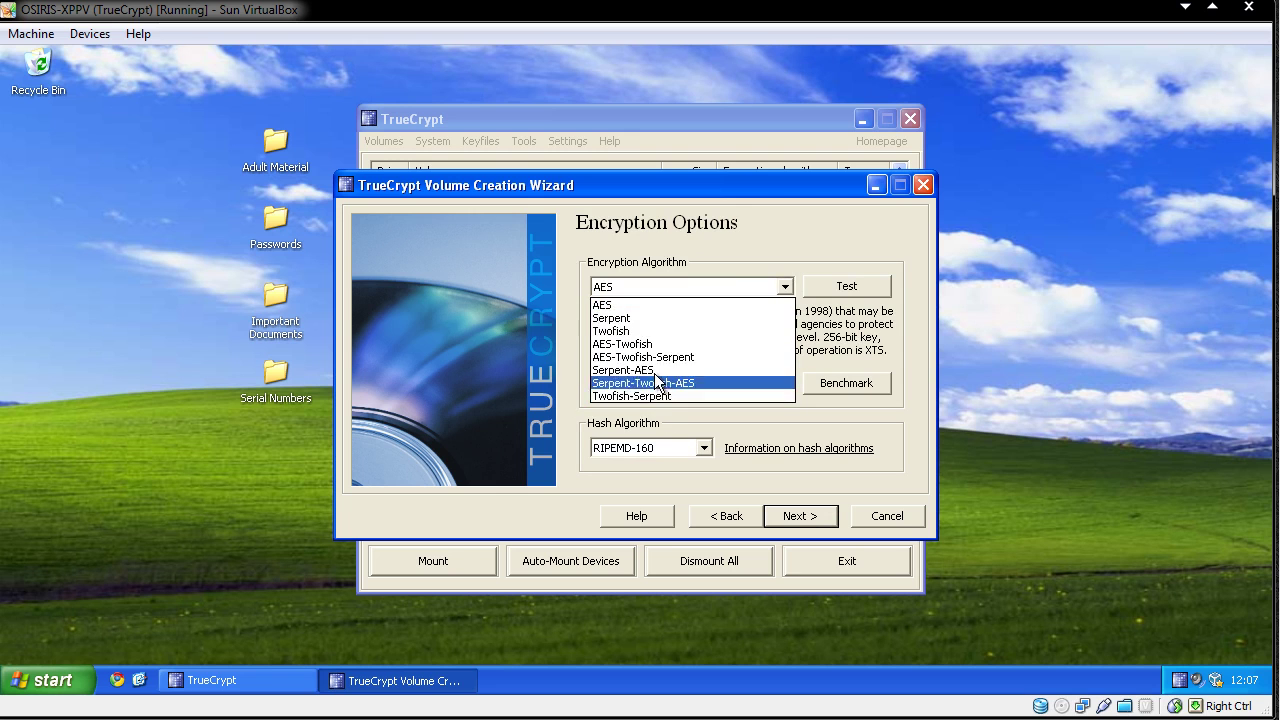
left_click(645, 303)
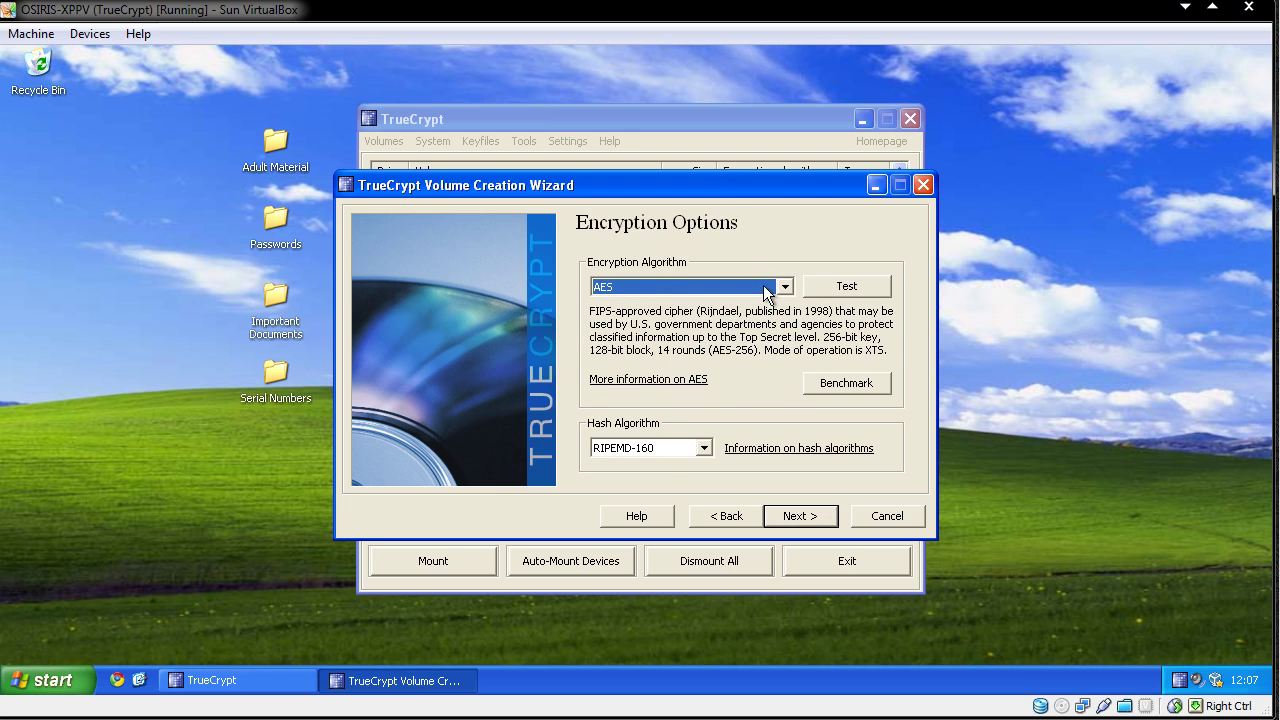
left_click(652, 449)
left_click(650, 448)
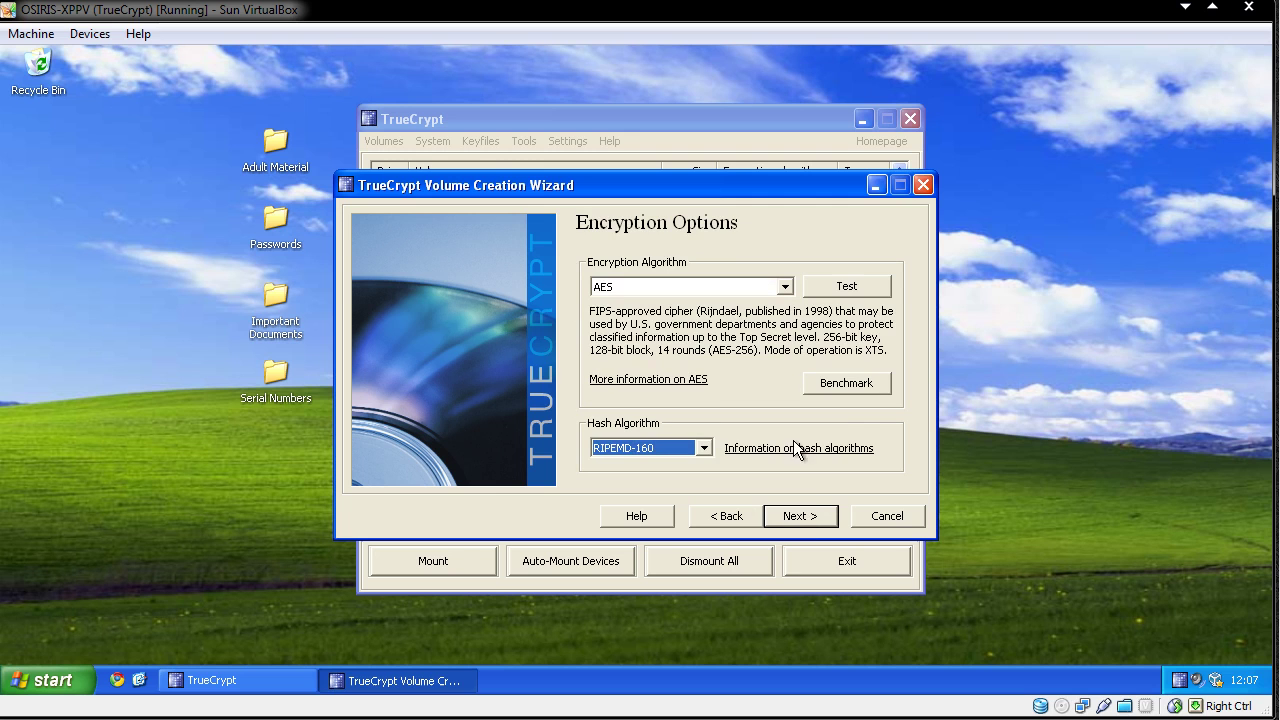
left_click(800, 515)
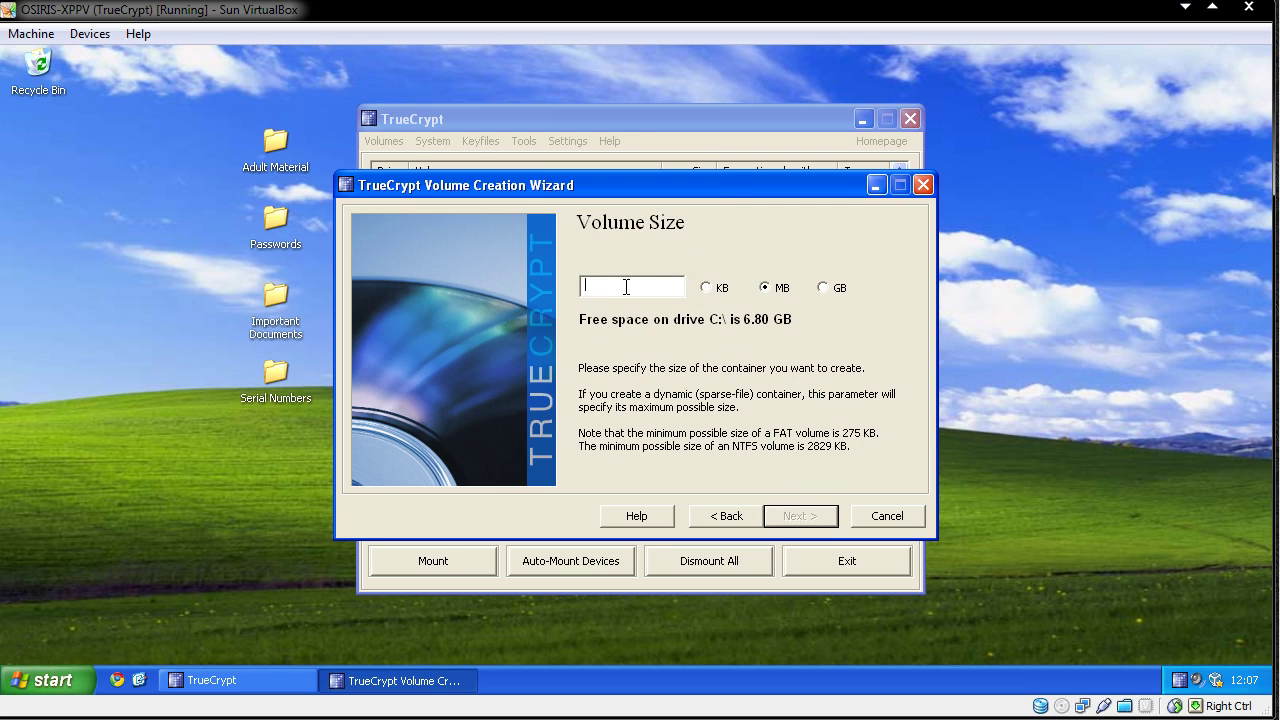
type("20")
left_click(799, 516)
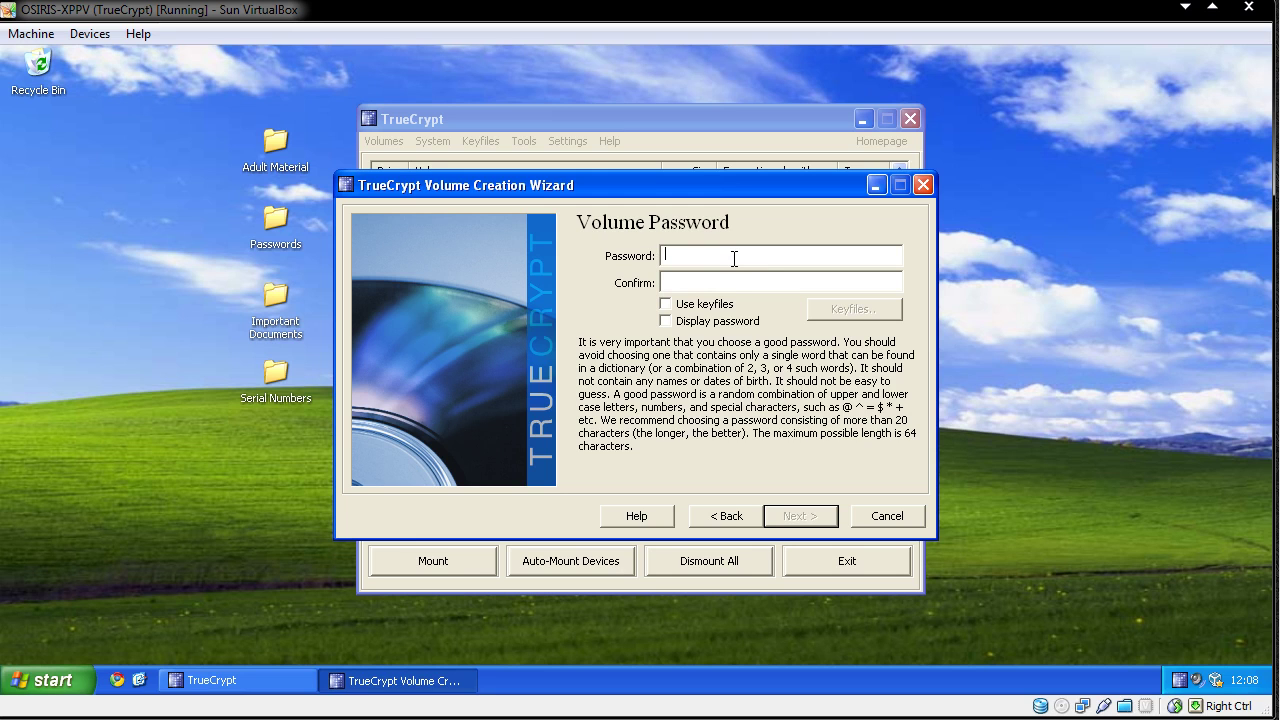
Enter and confirm the volume password, agreeing to use a short one
type("****")
key("Tab")
type("****")
left_click(798, 518)
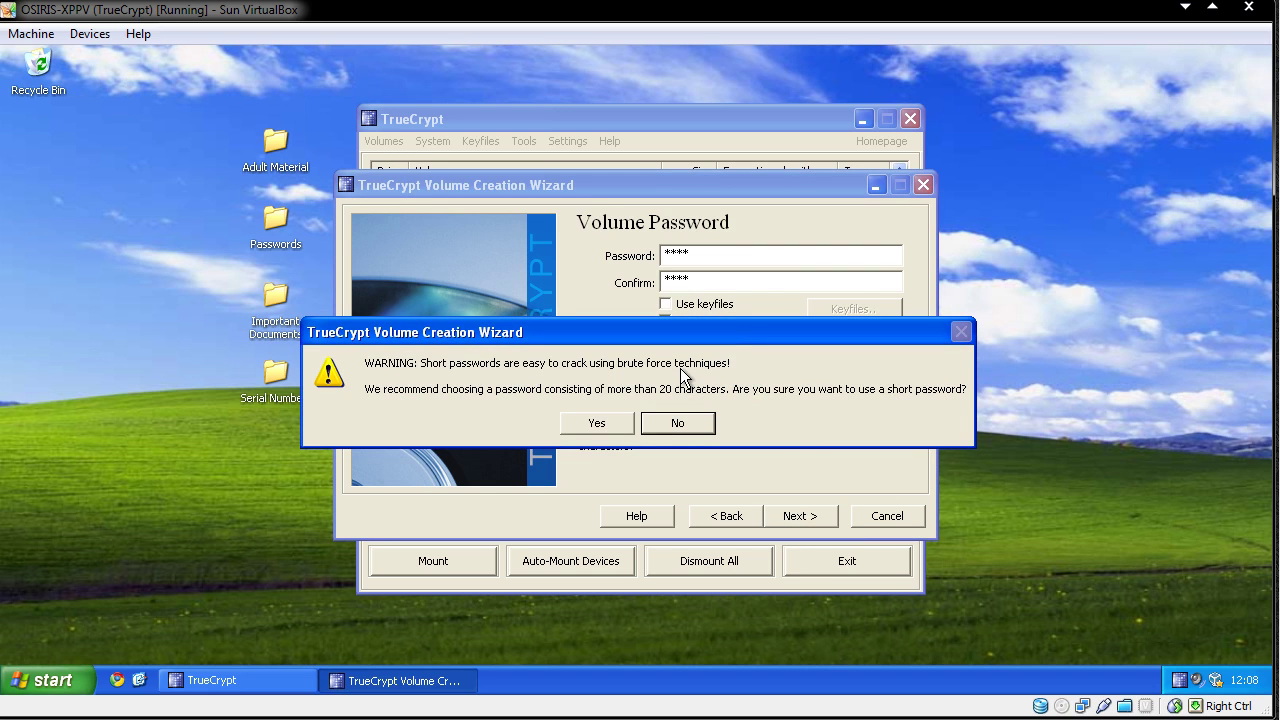
left_click(596, 423)
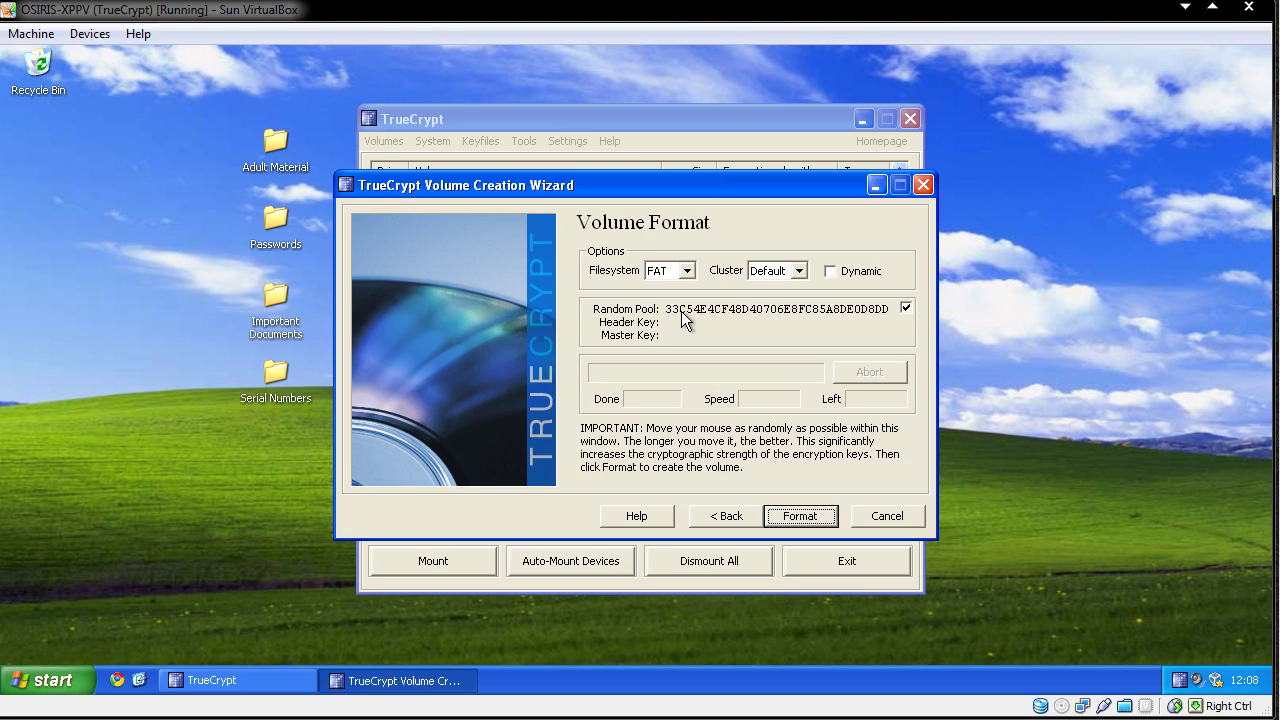
Format the volume with the FAT filesystem and default cluster size, leave the creation wizard and close the main TrueCrypt window
left_click(819, 515)
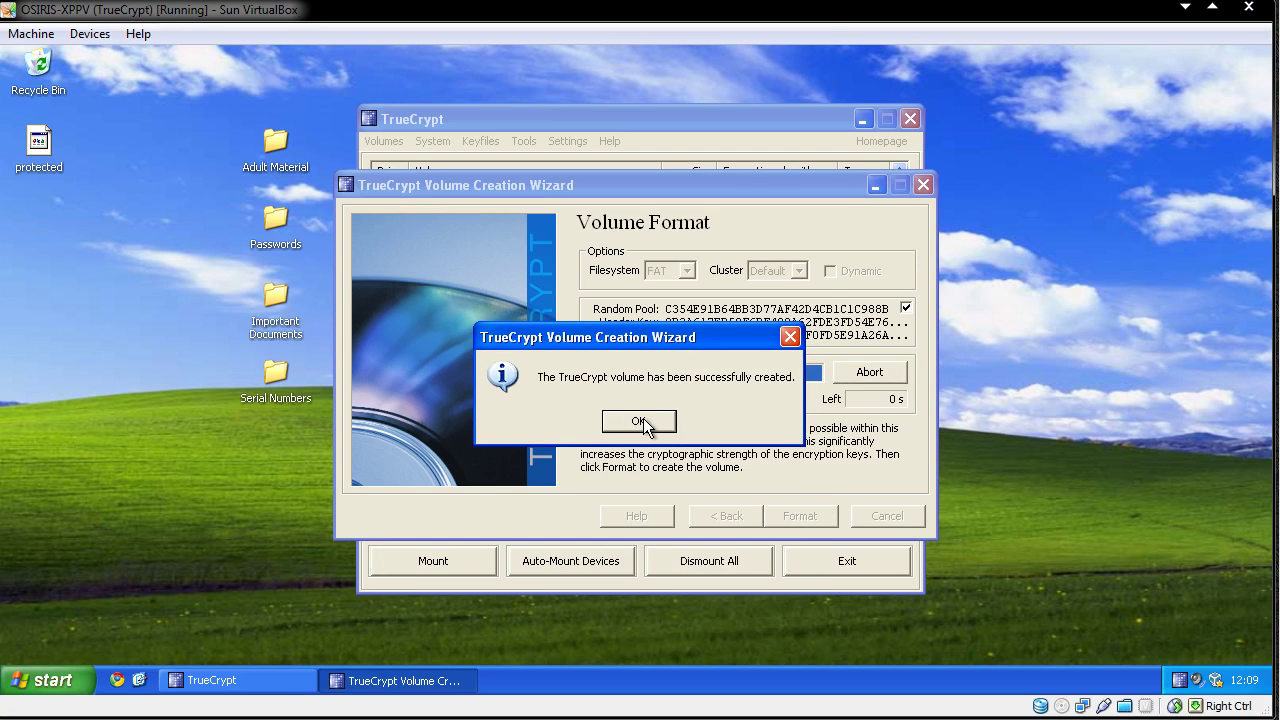
left_click(639, 421)
left_click(808, 515)
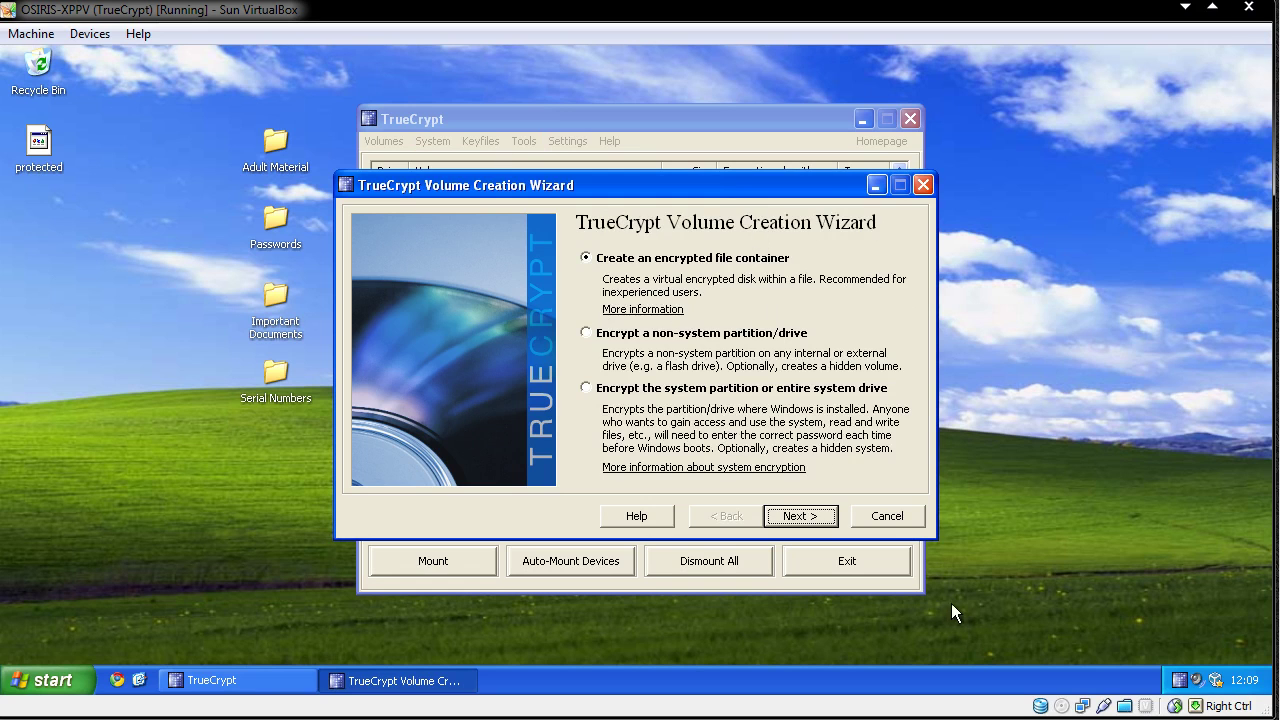
left_click(888, 516)
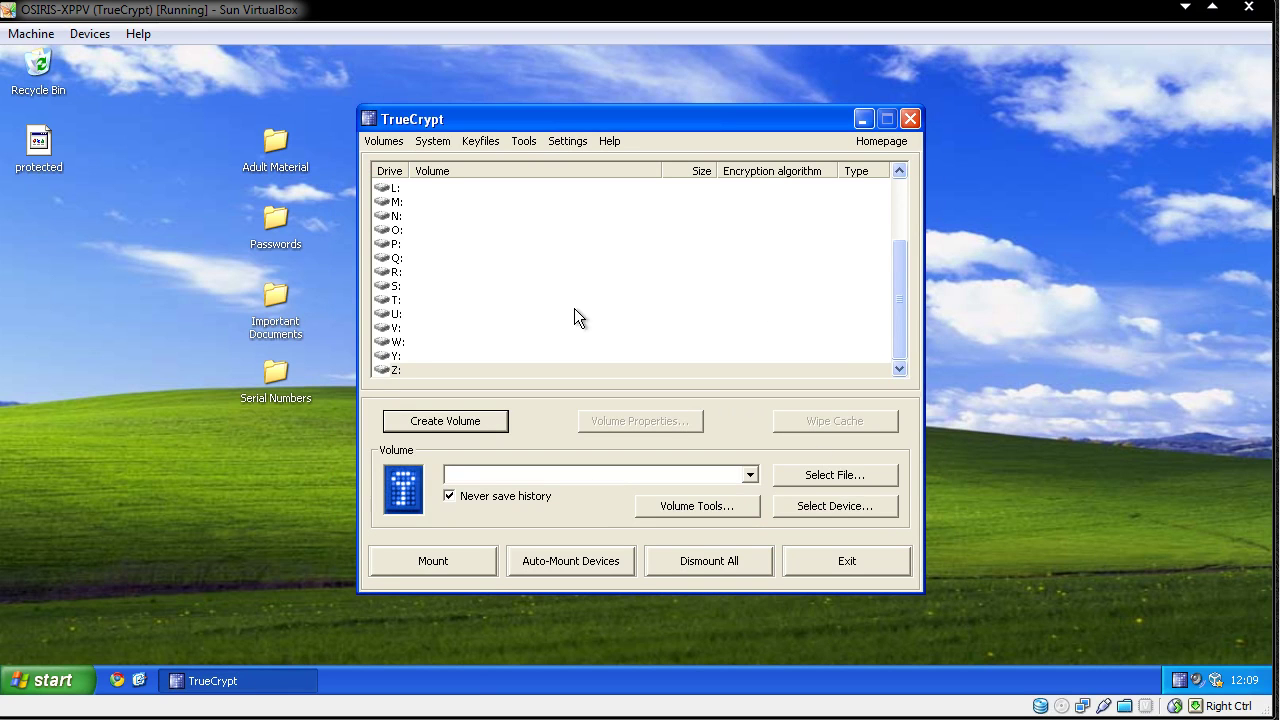
left_click(912, 121)
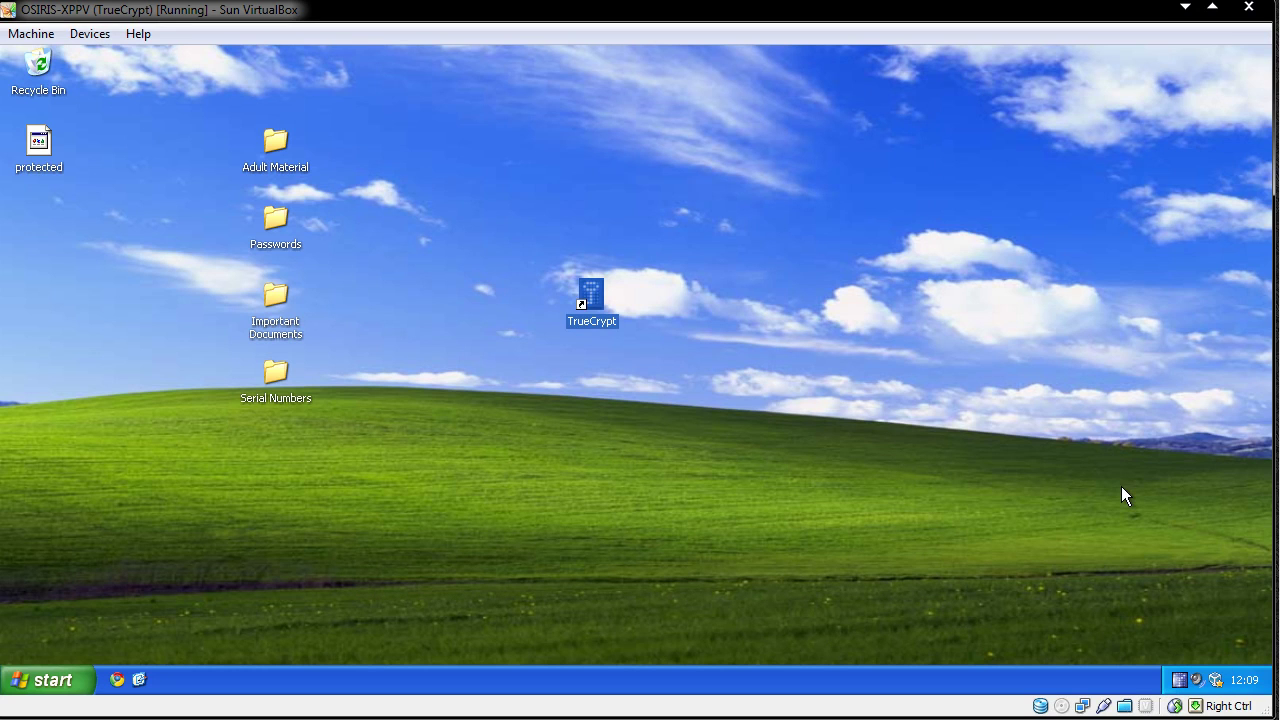
left_click(49, 151)
left_click(656, 370)
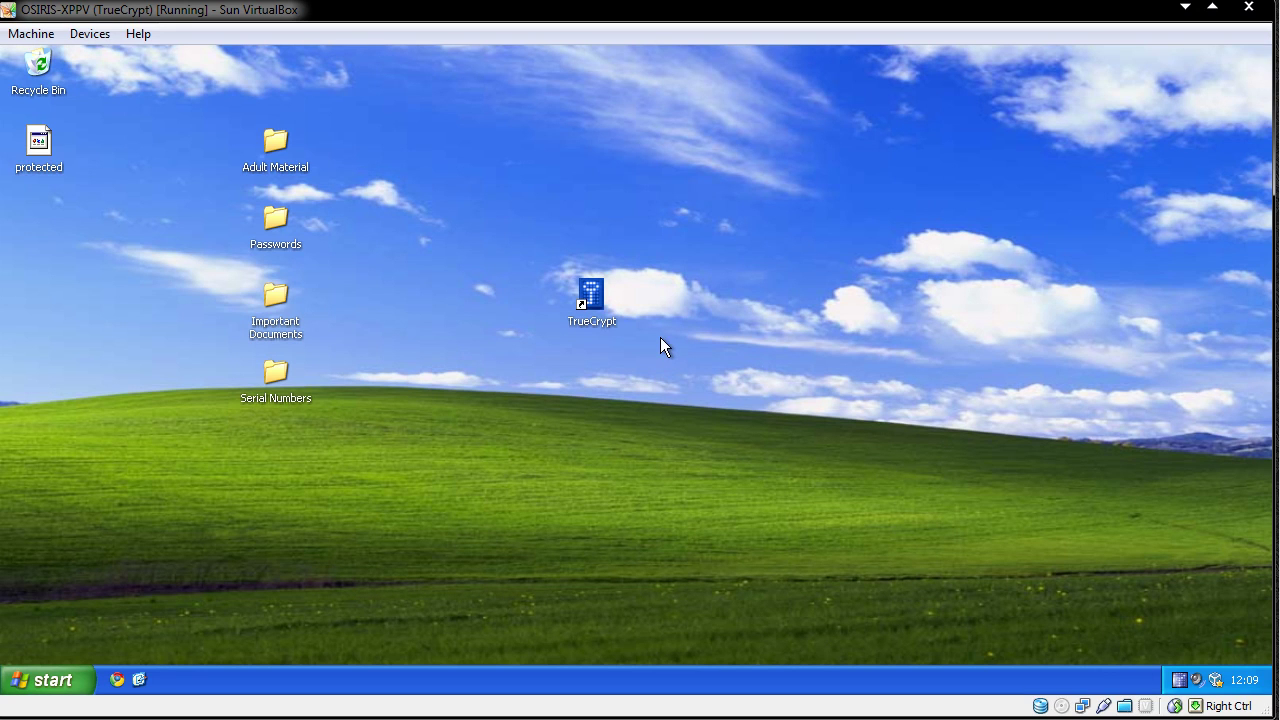
Reopen TrueCrypt and choose drive Z: with the protected file on the Desktop as the volume
double_click(1179, 682)
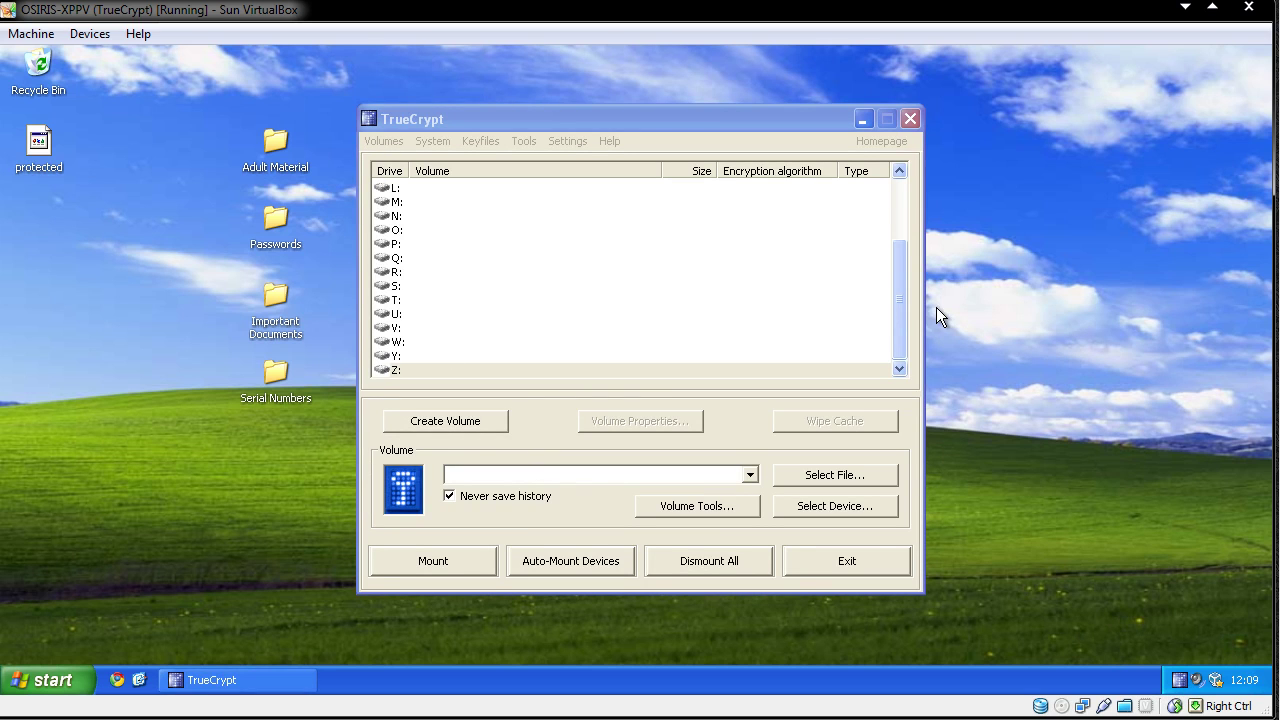
left_click_drag(900, 297, 901, 340)
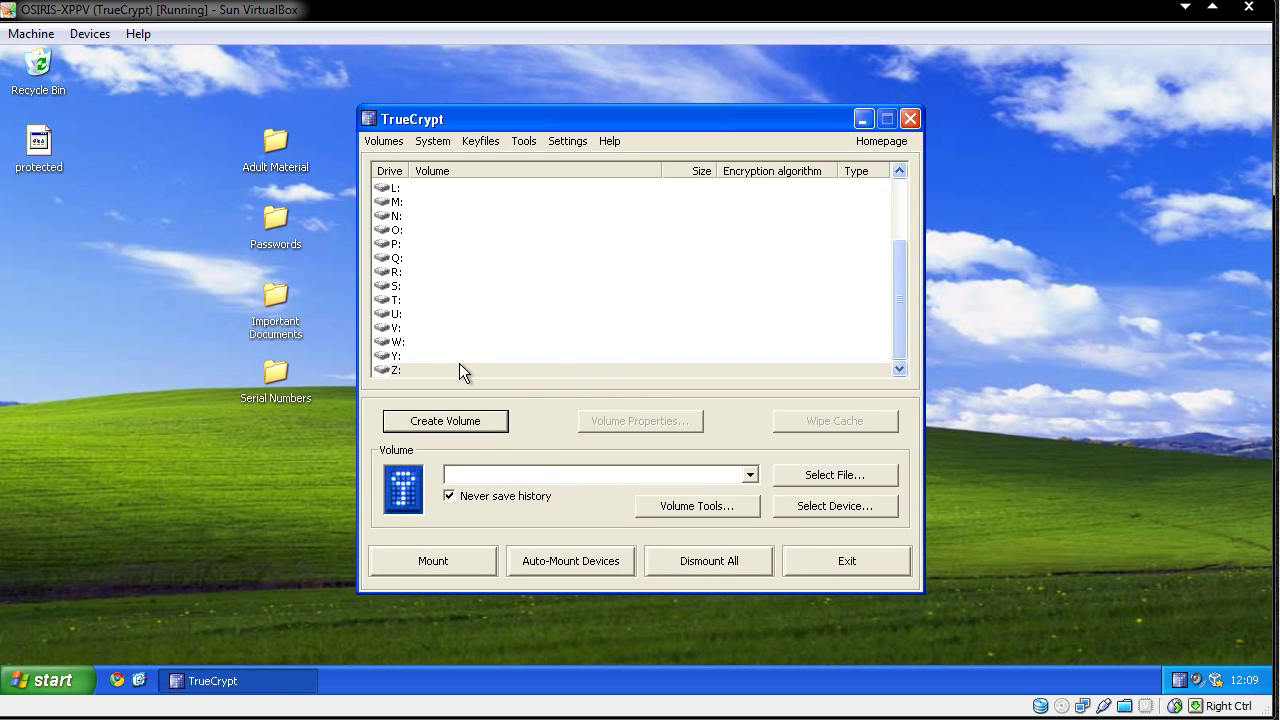
left_click(455, 369)
left_click(835, 475)
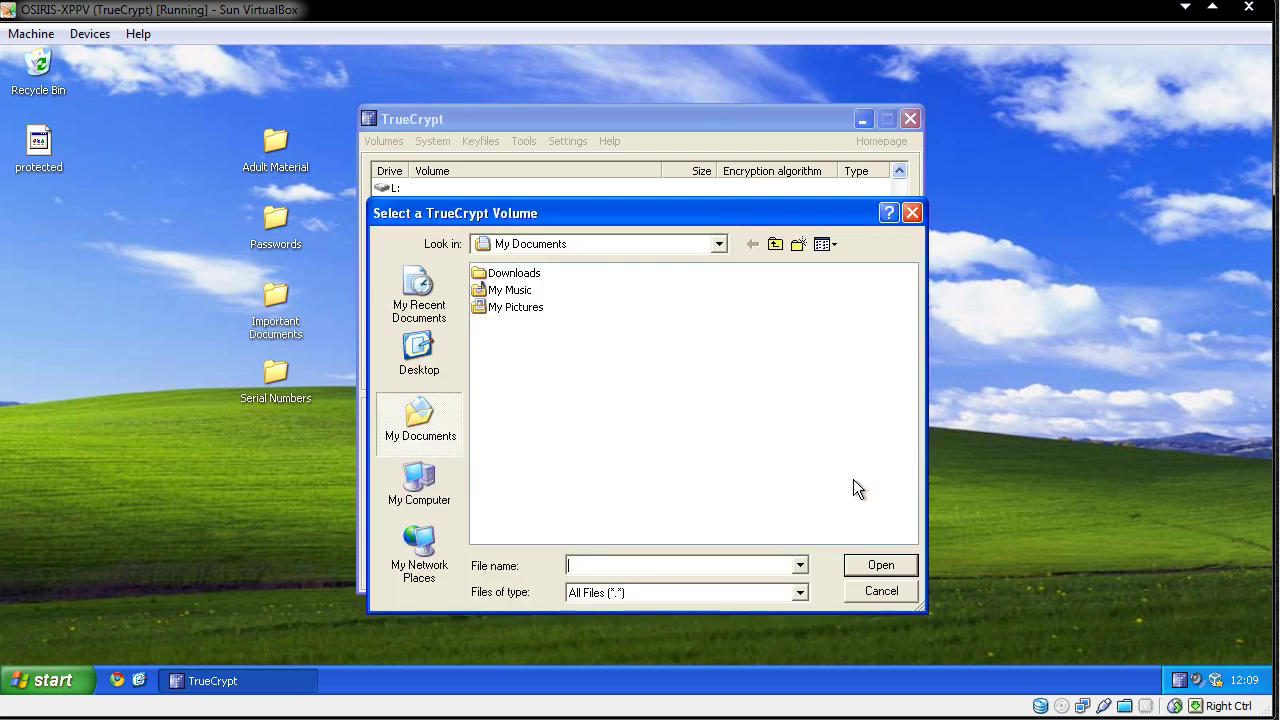
left_click(418, 352)
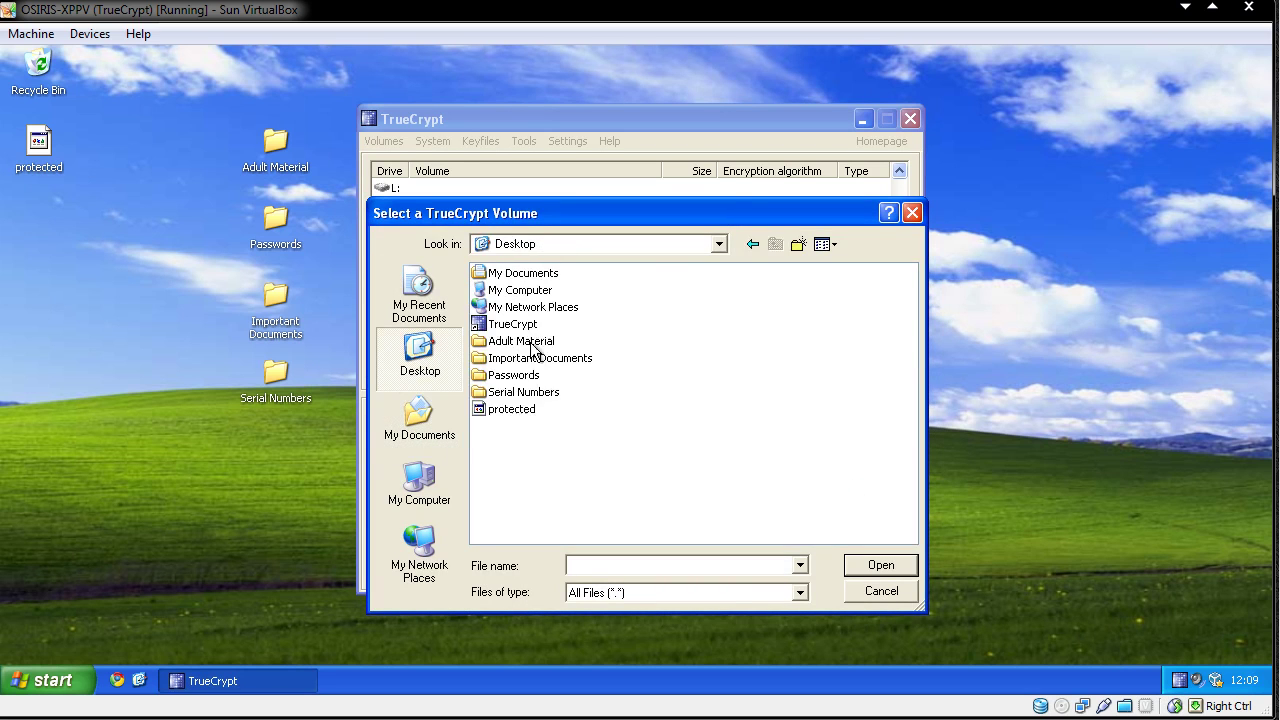
double_click(516, 411)
Mount the selected container on drive Z:, entering the volume password
left_click(428, 564)
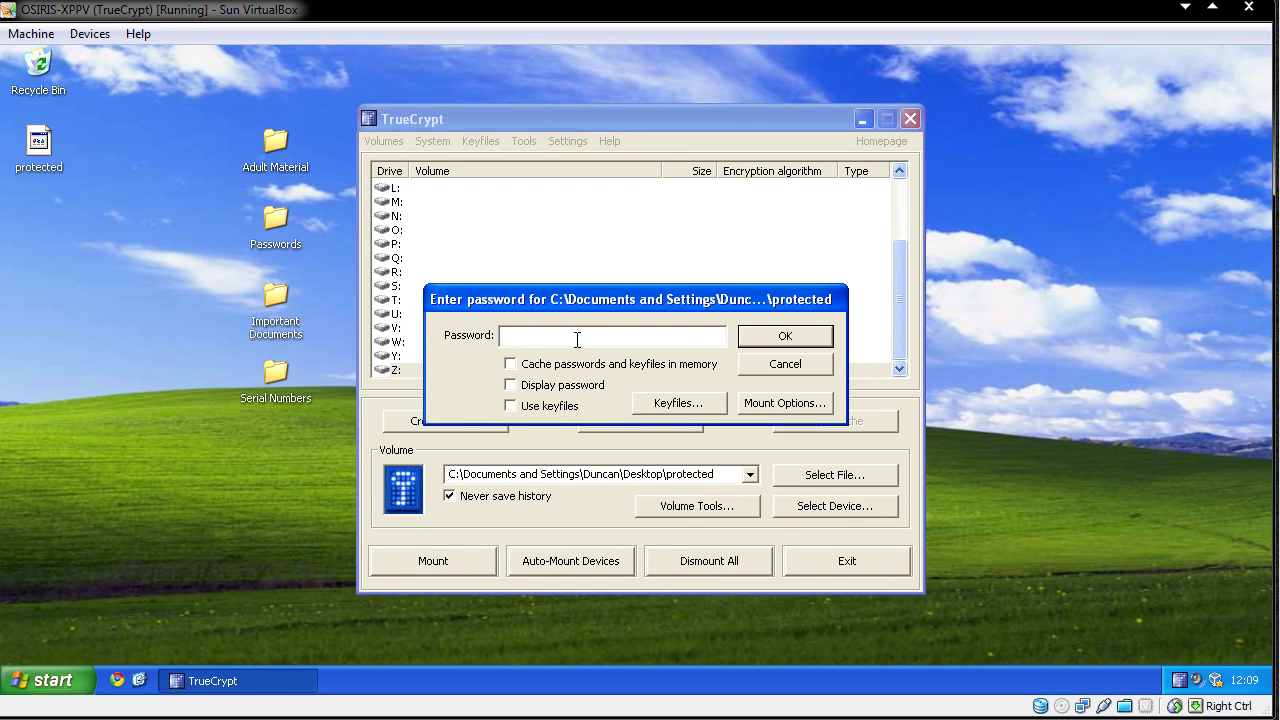
type("****")
left_click(768, 335)
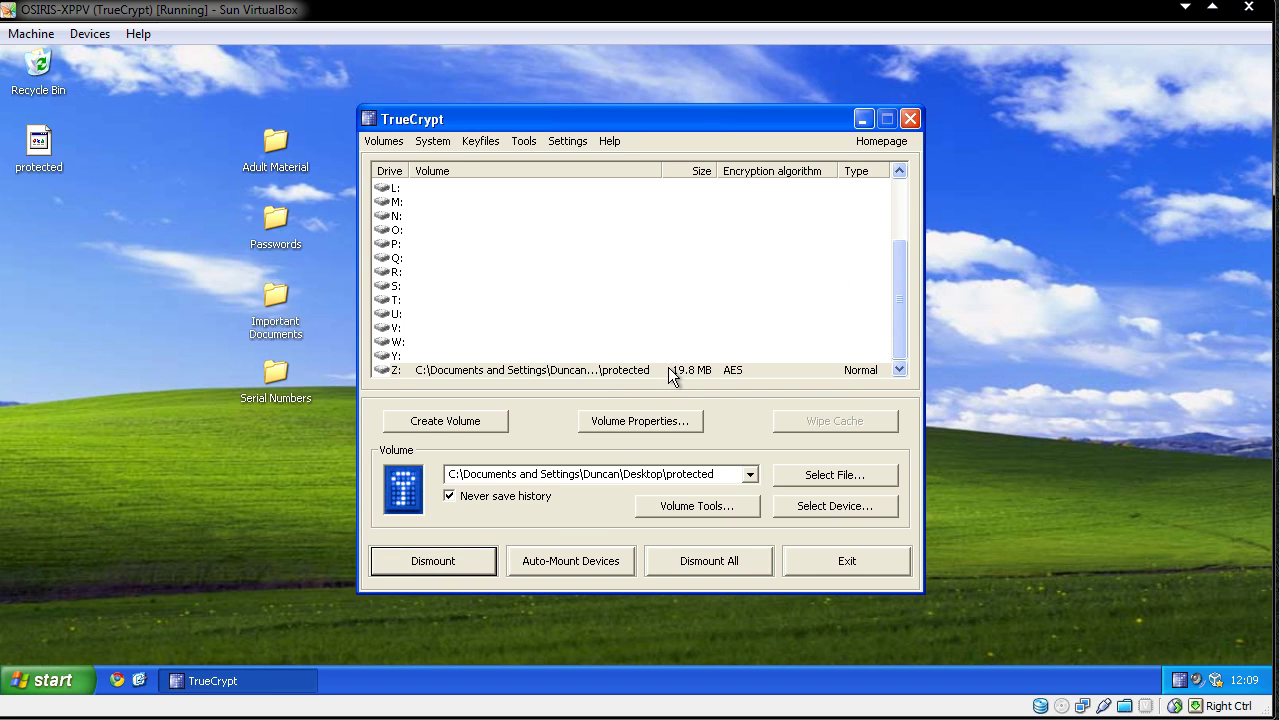
Open the mounted Z: drive from My Computer and move the four desktop folders into it
left_click(45, 681)
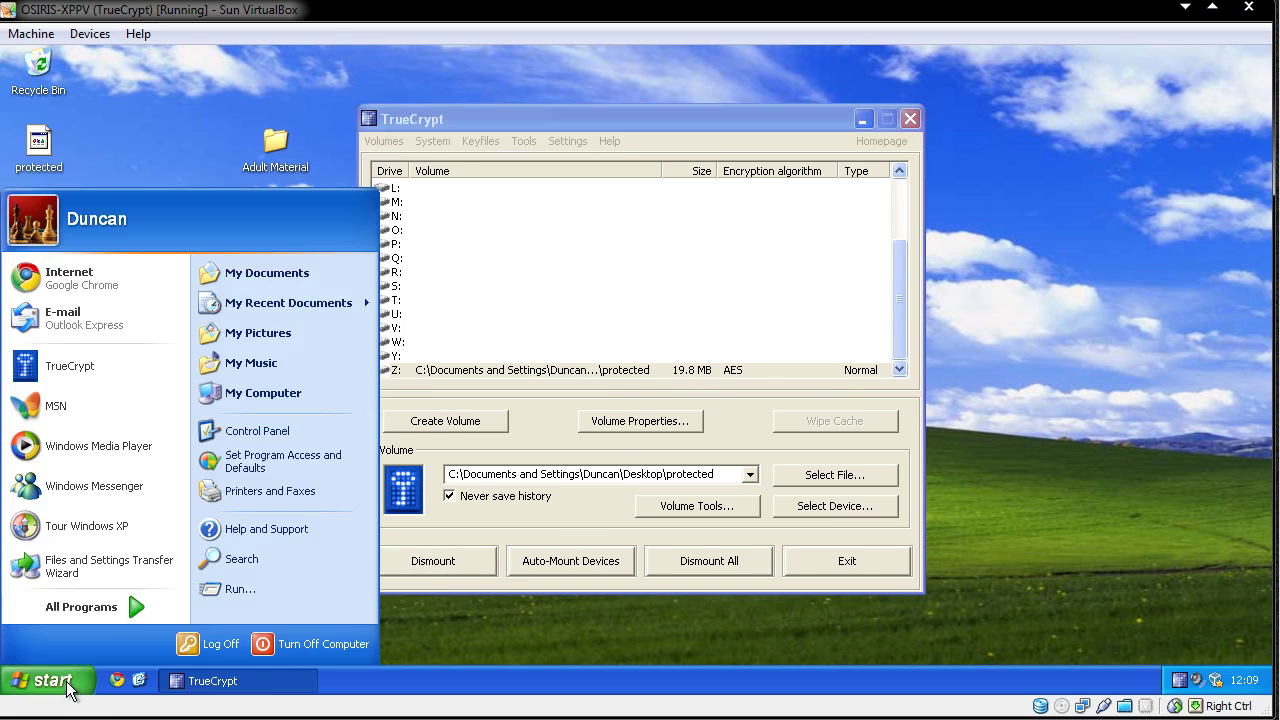
left_click(317, 398)
left_click(525, 342)
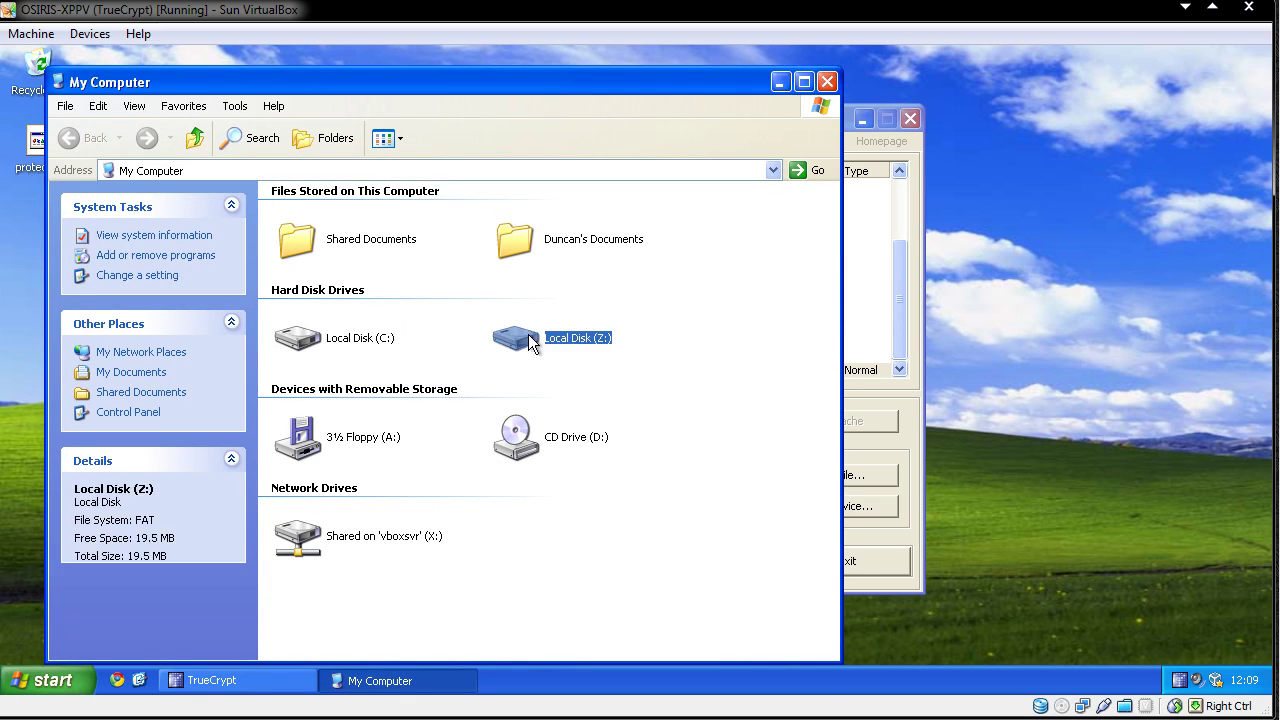
left_click_drag(497, 84, 985, 84)
left_click_drag(287, 420, 846, 253)
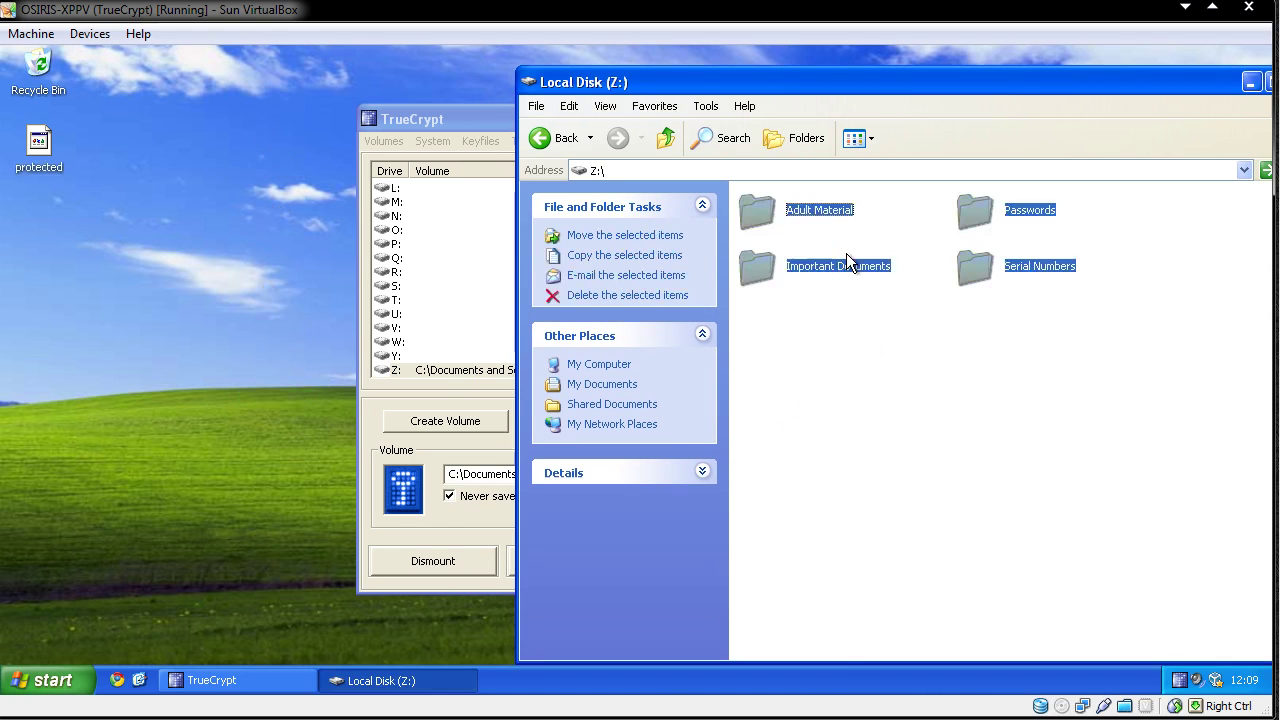
Close the Z: drive's folder window and exit TrueCrypt
left_click_drag(854, 95, 415, 88)
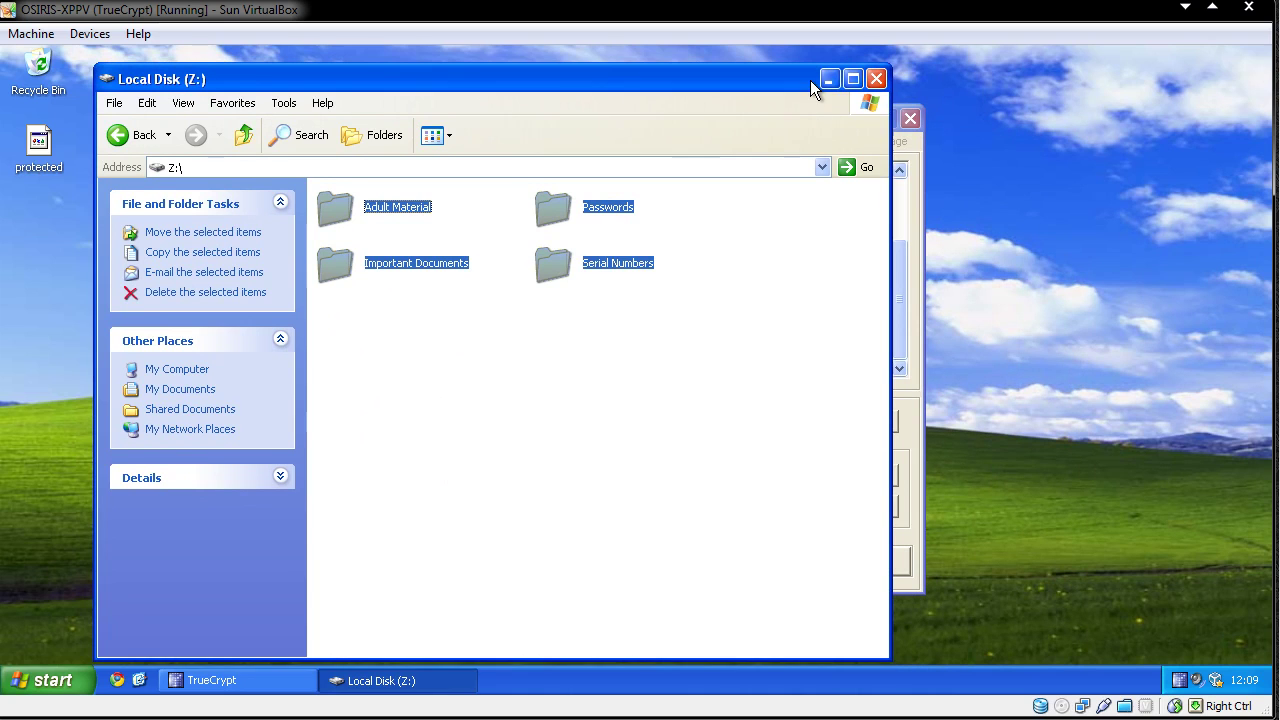
left_click_drag(774, 80, 717, 80)
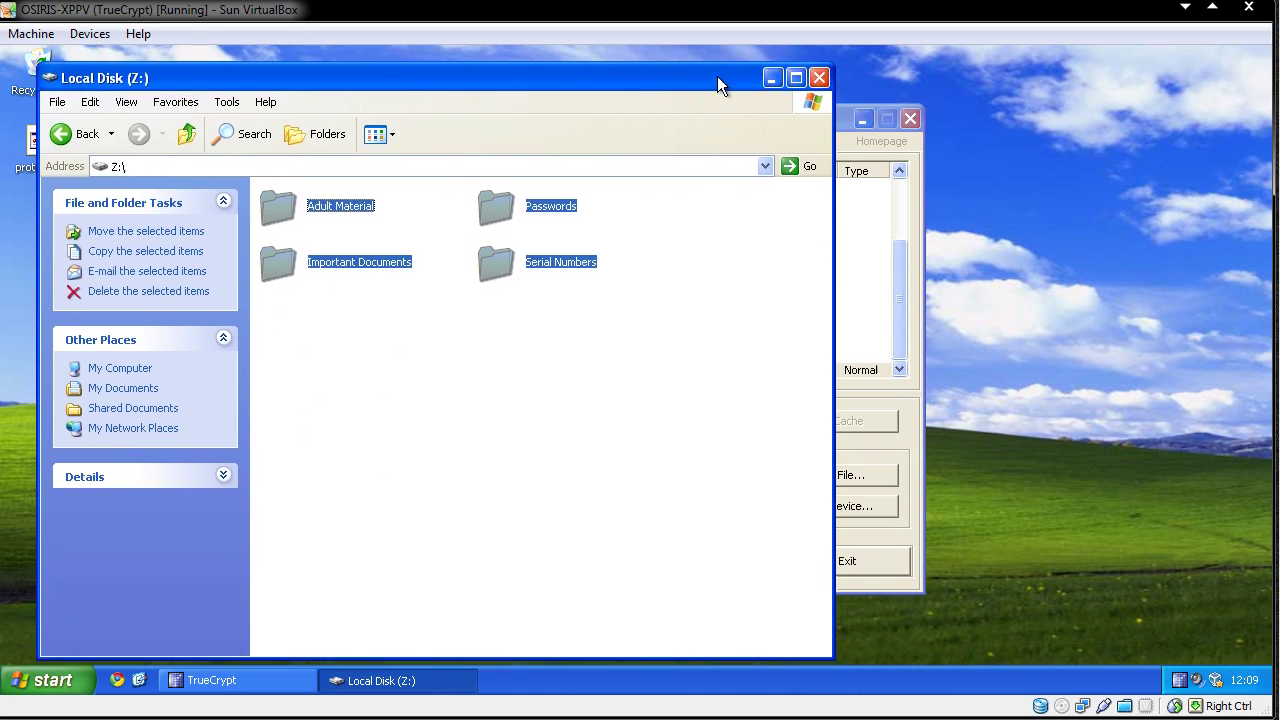
left_click(816, 77)
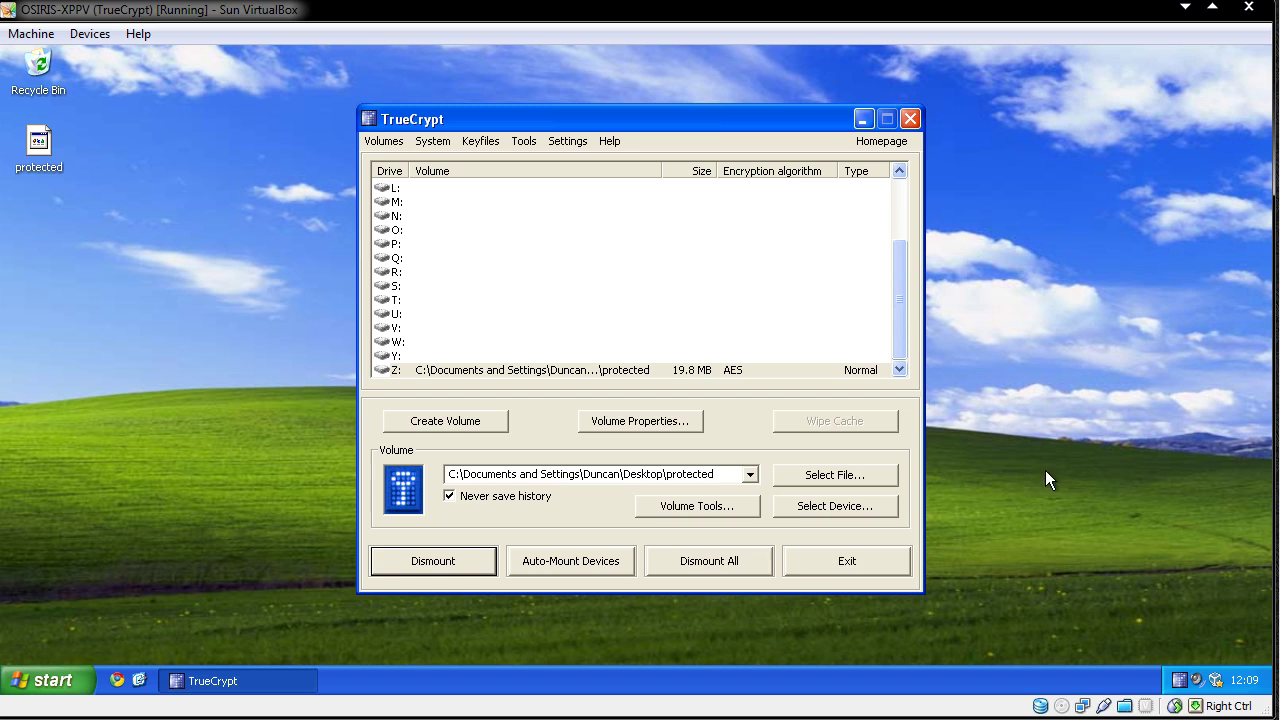
left_click(847, 560)
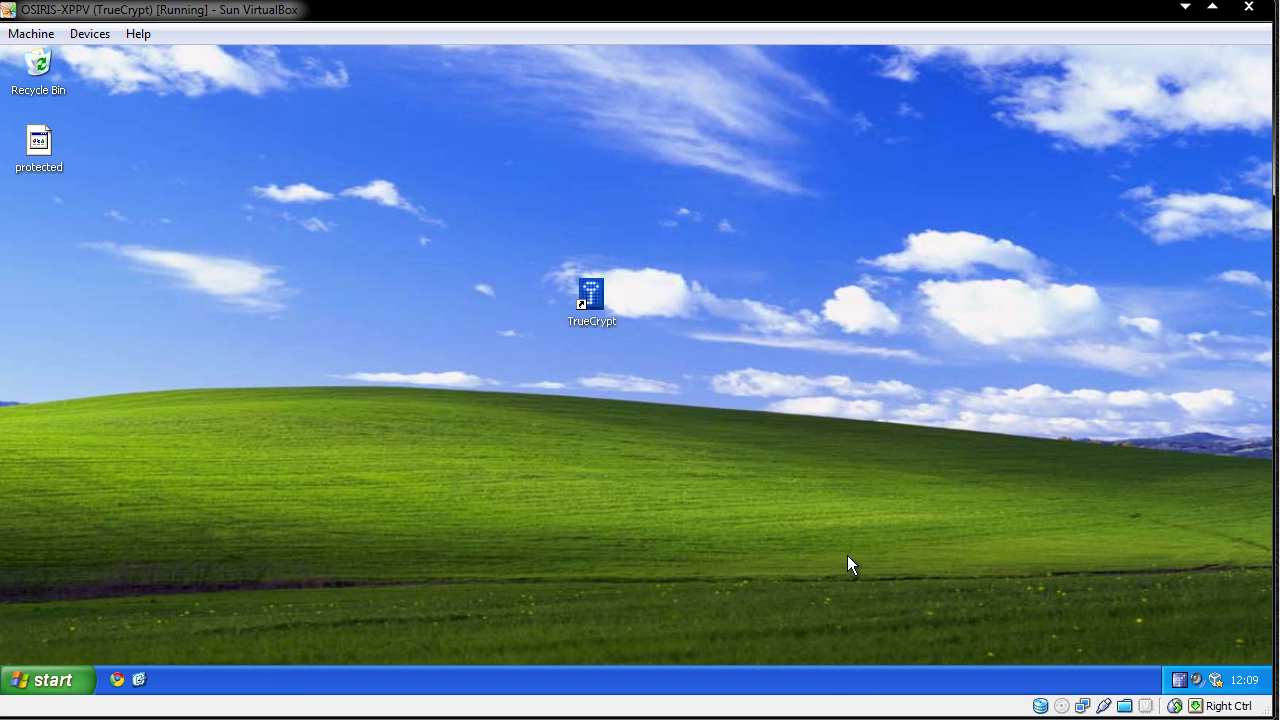